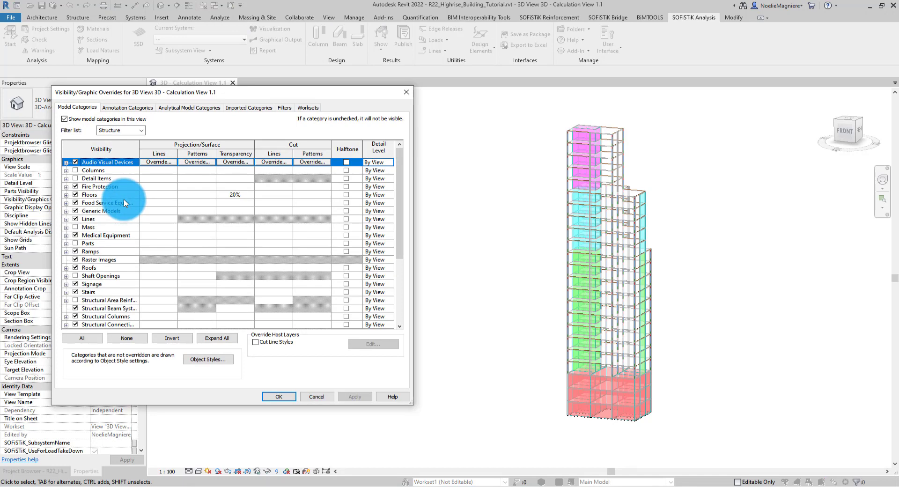
# - Turn on the Levels annotation category in Visibility/Graphic Overrides and apply it
pyautogui.click(143, 107)
pyautogui.click(75, 316)
pyautogui.click(351, 395)
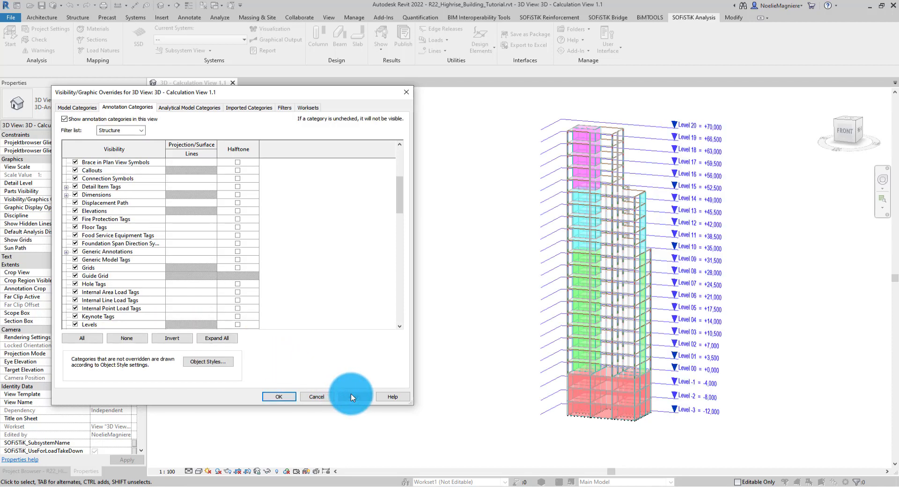
# - Close the visibility overrides and select the Level 10 line in the 3D calculation view
pyautogui.click(280, 397)
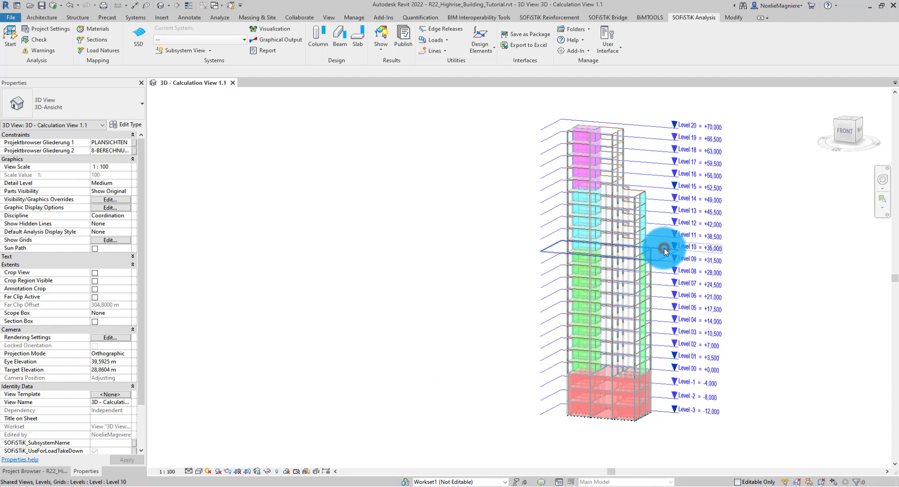
pyautogui.click(665, 252)
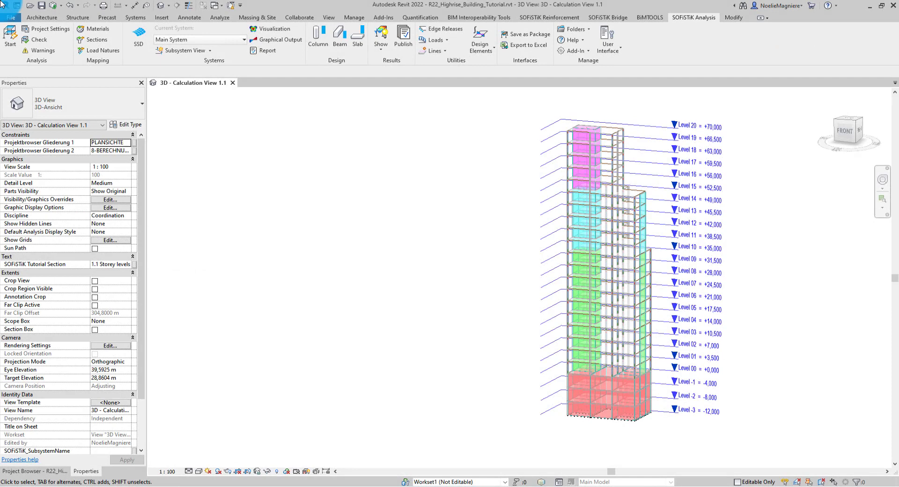
# - Enable the SOFiSTiK Level Identifier (SOFiSTiK_Level) project parameter in SOFiSTiK Project Settings
pyautogui.click(352, 231)
pyautogui.click(49, 33)
pyautogui.click(547, 91)
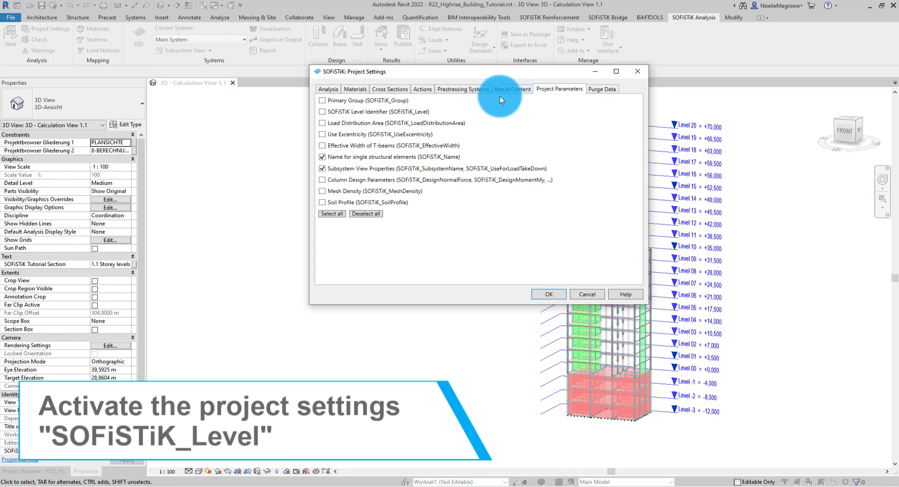
pyautogui.click(323, 113)
pyautogui.click(547, 294)
# - Check Level 10's empty SOFiSTiK_Level value, then switch to the 01_LEVEL LIST schedule
pyautogui.click(536, 252)
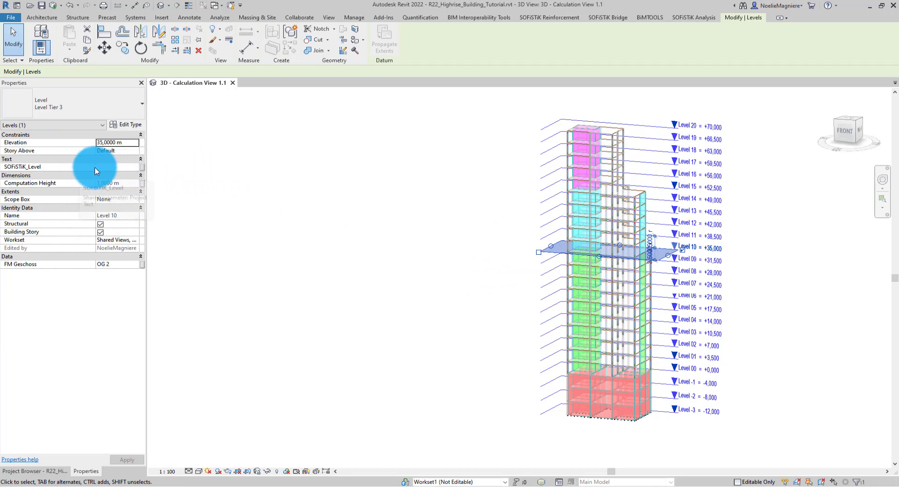
pyautogui.click(108, 168)
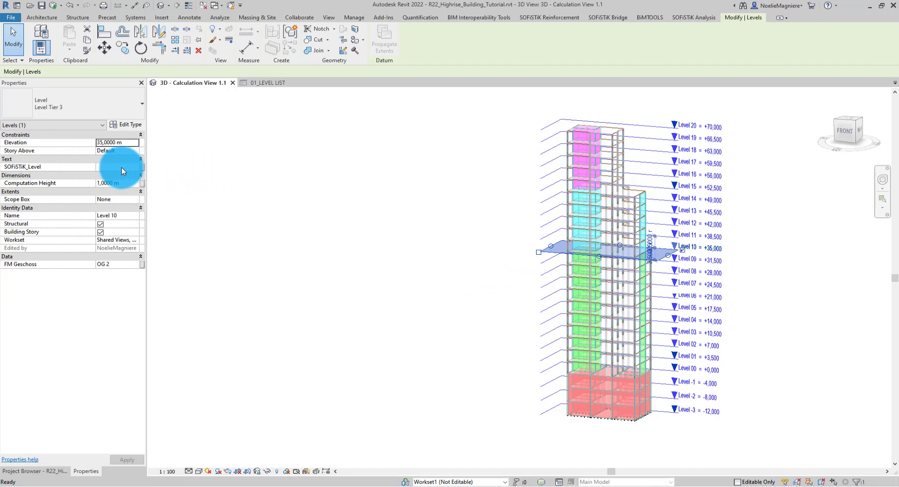
pyautogui.click(261, 84)
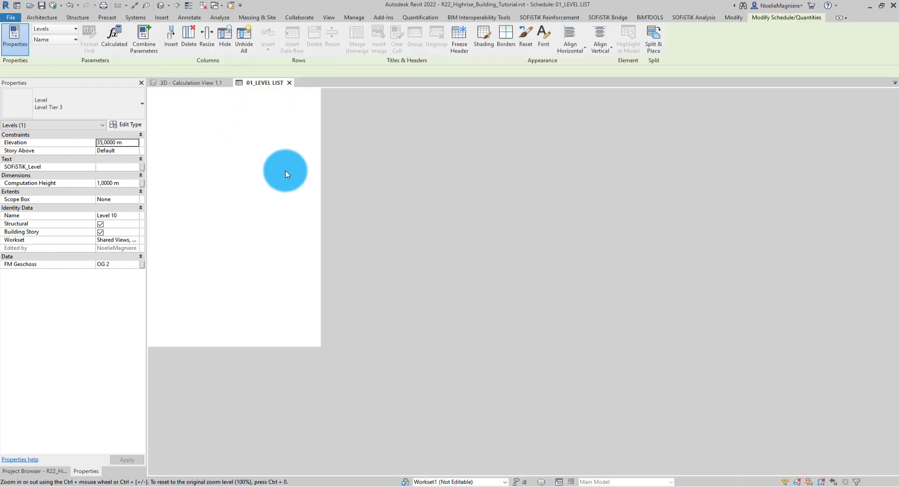
# - Run the CopyLevelNameToParameter Dynamo script to copy level names into SOFiSTiK_Level, then return to the 3D view
pyautogui.click(263, 127)
pyautogui.click(634, 116)
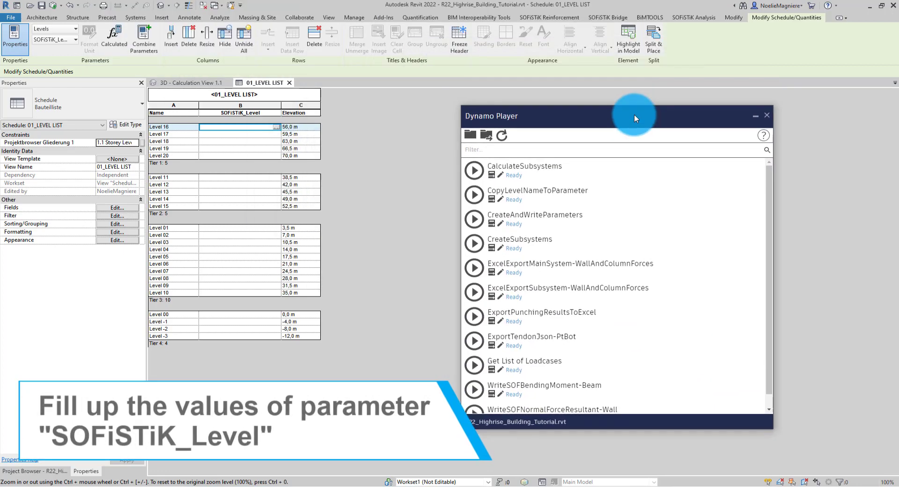
pyautogui.click(490, 201)
pyautogui.click(490, 202)
pyautogui.click(474, 155)
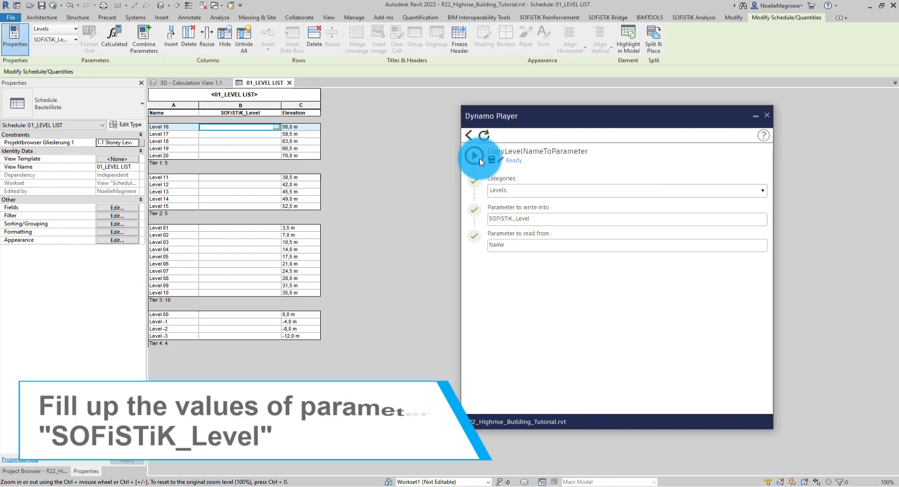
pyautogui.click(575, 294)
pyautogui.click(196, 84)
pyautogui.click(766, 116)
# - Export and calculate in SOFiSTiK with Export Storey Levels enabled, then open the output report
pyautogui.click(237, 187)
pyautogui.click(9, 46)
pyautogui.click(157, 164)
pyautogui.click(127, 283)
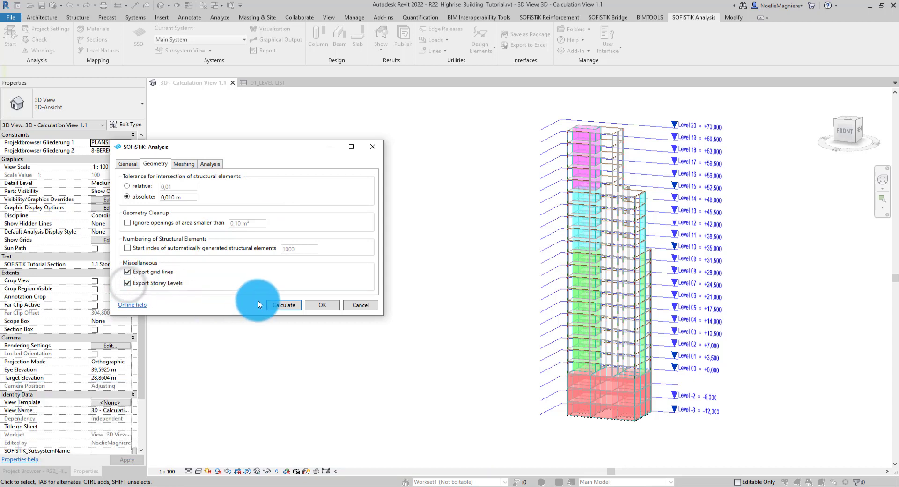
pyautogui.click(277, 305)
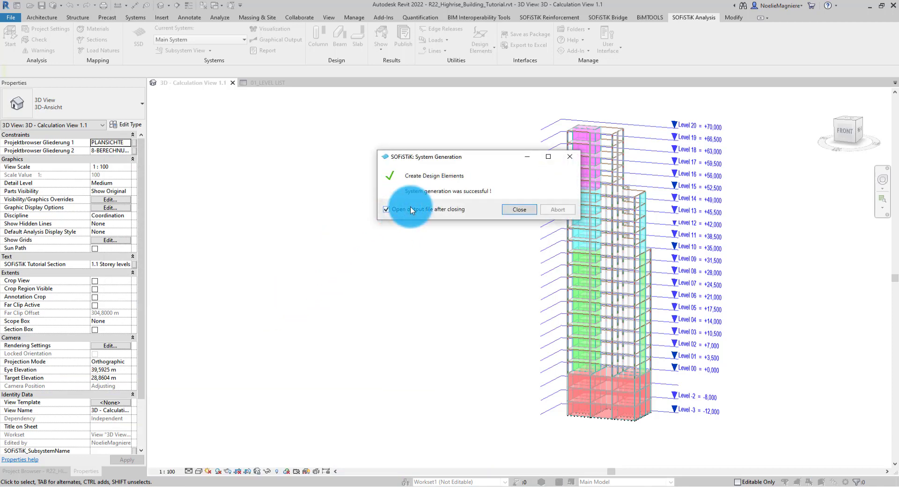
pyautogui.click(520, 210)
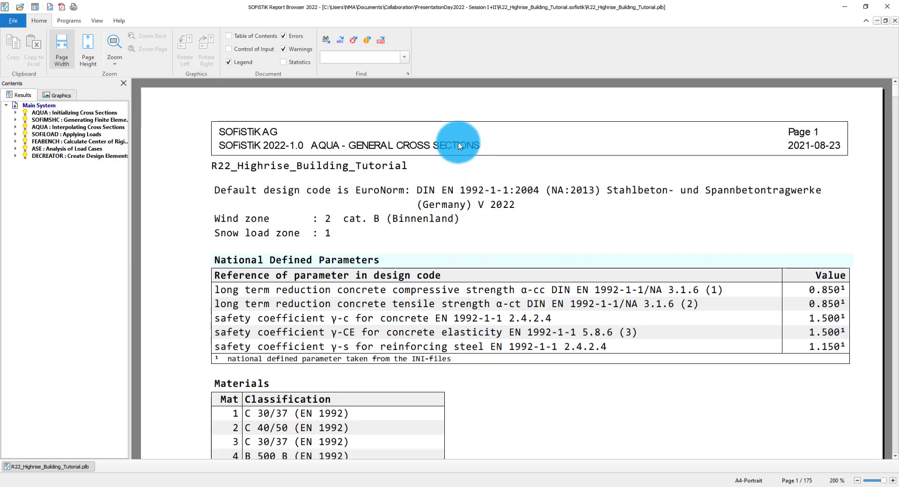
# - Open the ASE Storey forces table in the Report Browser and scroll through the per-level forces
pyautogui.click(15, 149)
pyautogui.click(49, 199)
pyautogui.scroll(-1, 163, 222)
pyautogui.scroll(-3, 163, 222)
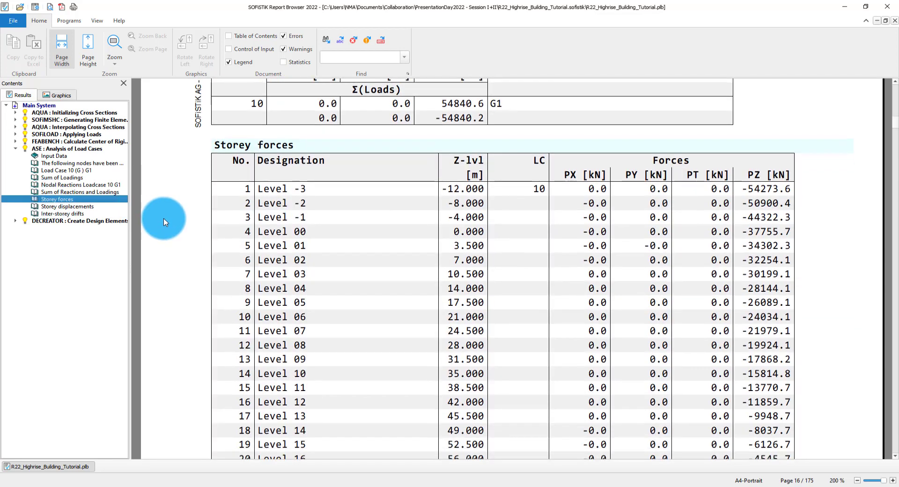